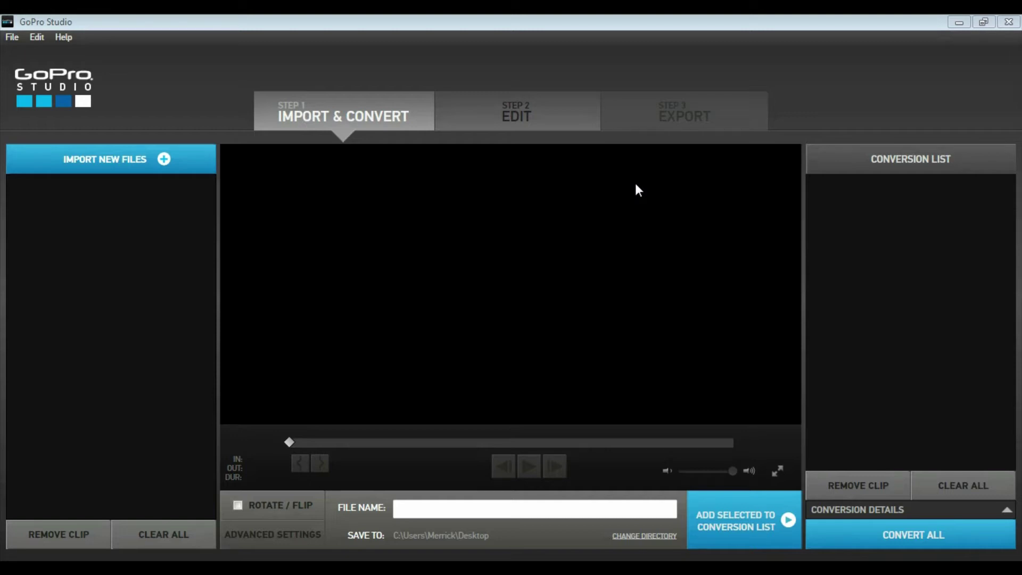
# Open the import file browser on the Desktop timelapse folder of photos G0010316 onward
pyautogui.click(96, 166)
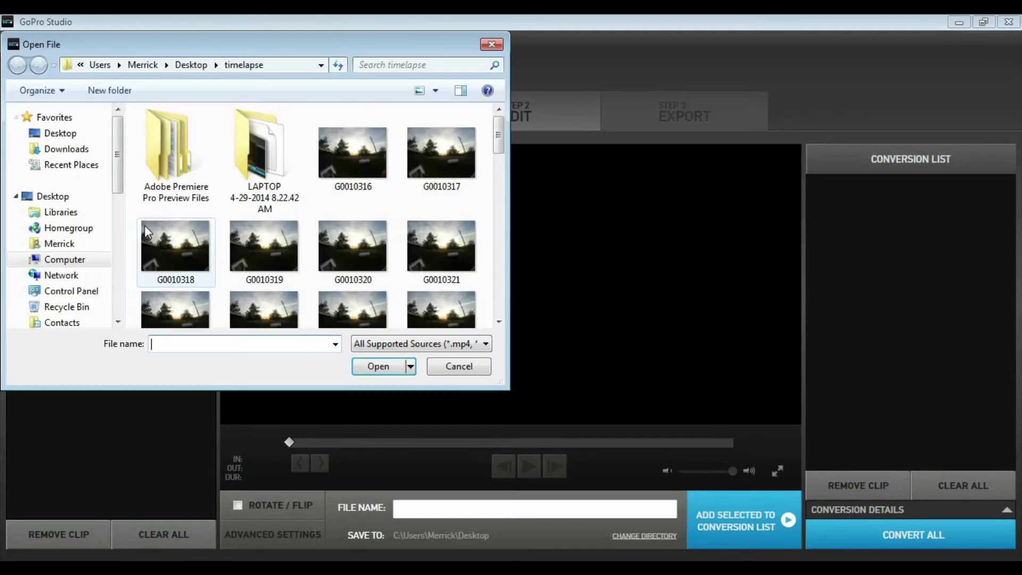
# Select photos G0010316 through G0010362 and import them as one 47-frame, 4000 x 3000 clip
pyautogui.click(366, 145)
pyautogui.moveTo(500, 136); pyautogui.dragTo(499, 293)
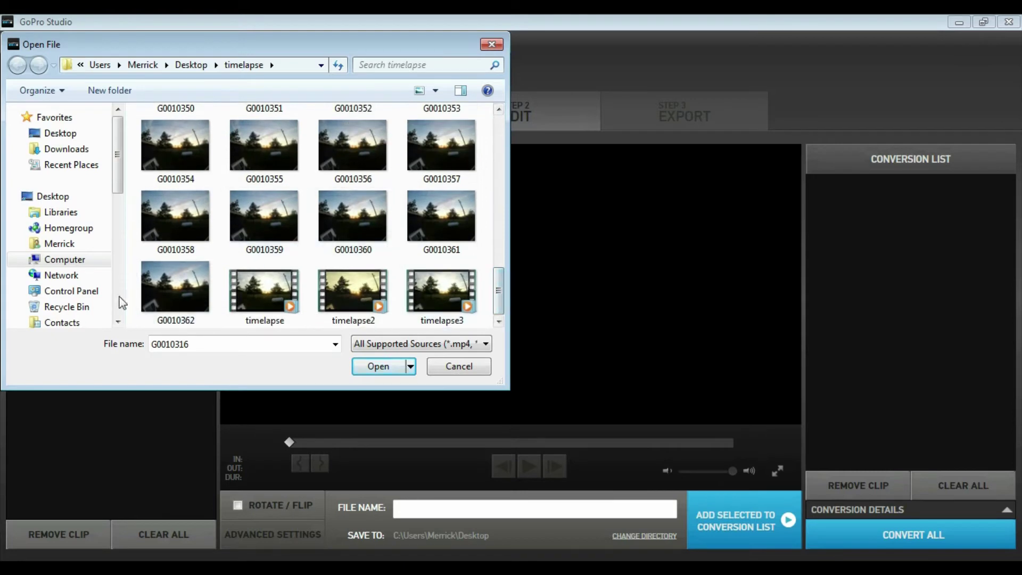
pyautogui.keyDown('shift'); pyautogui.click(179, 292); pyautogui.keyUp('shift')
pyautogui.click(379, 366)
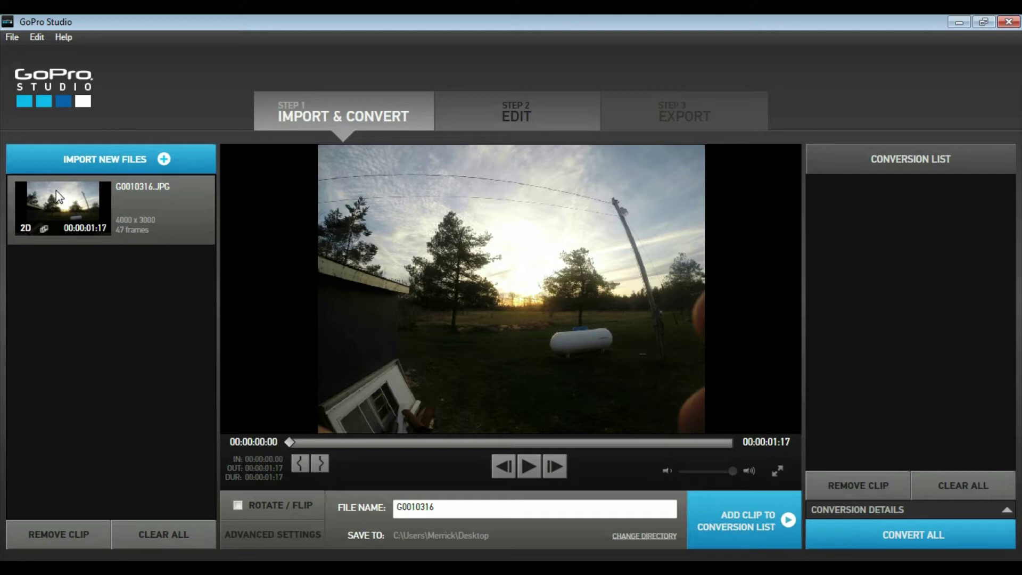
pyautogui.click(529, 466)
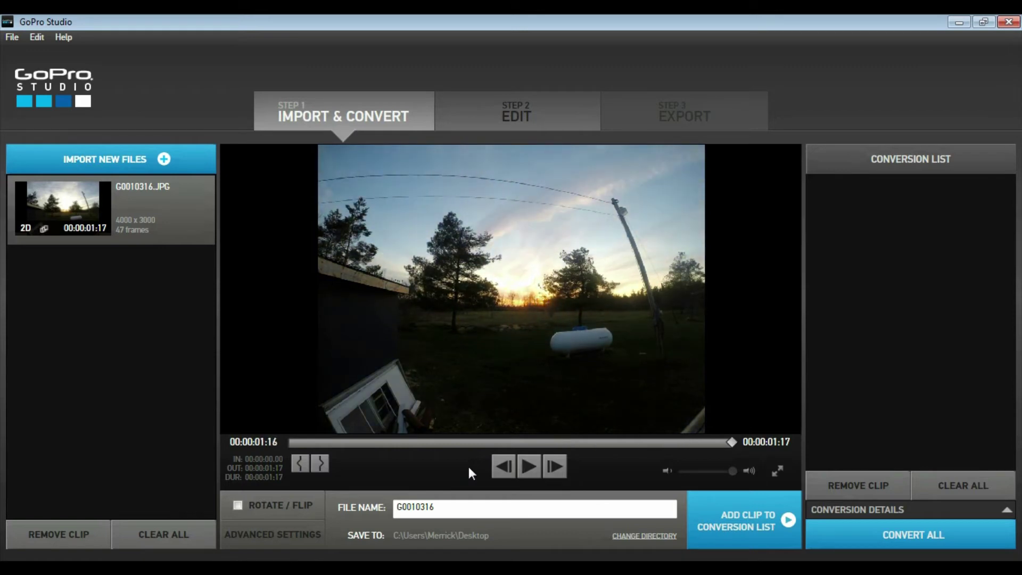
pyautogui.click(296, 533)
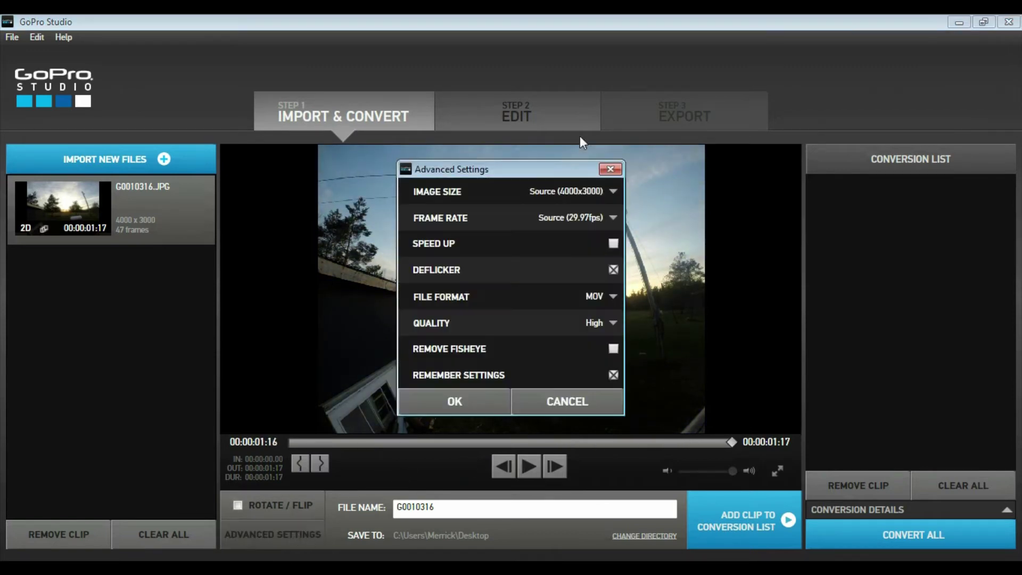
pyautogui.click(609, 170)
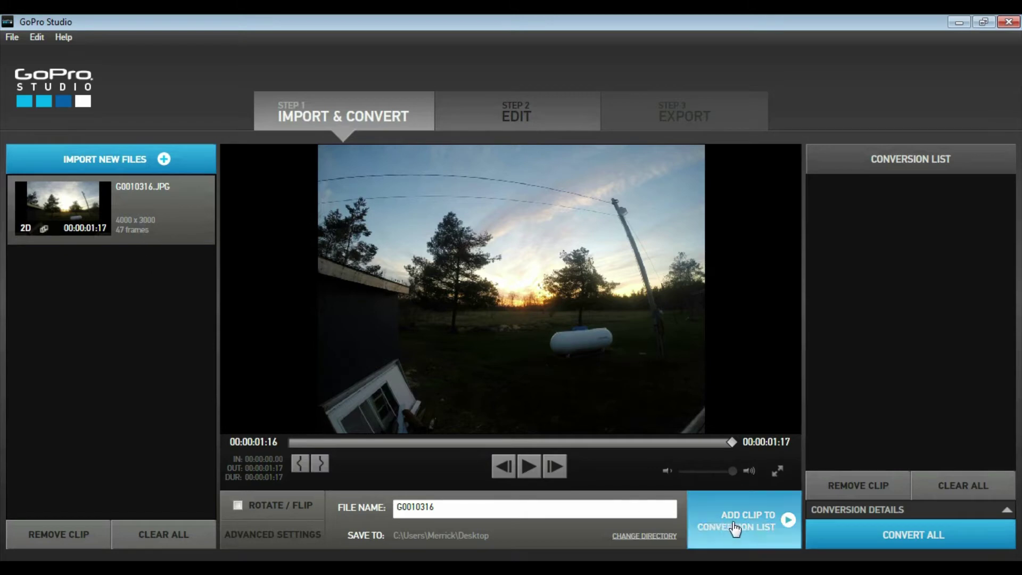
# Rename the output to timelapse, queue it as timelapse-003.mov, and start the conversion
pyautogui.moveTo(550, 506); pyautogui.dragTo(190, 508)
pyautogui.write('timelapse')
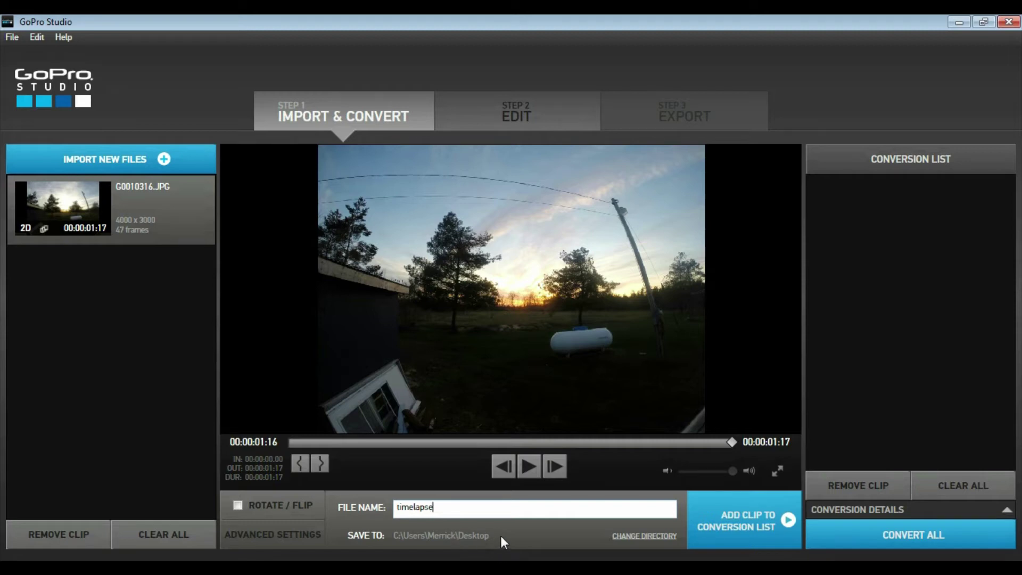
pyautogui.click(737, 539)
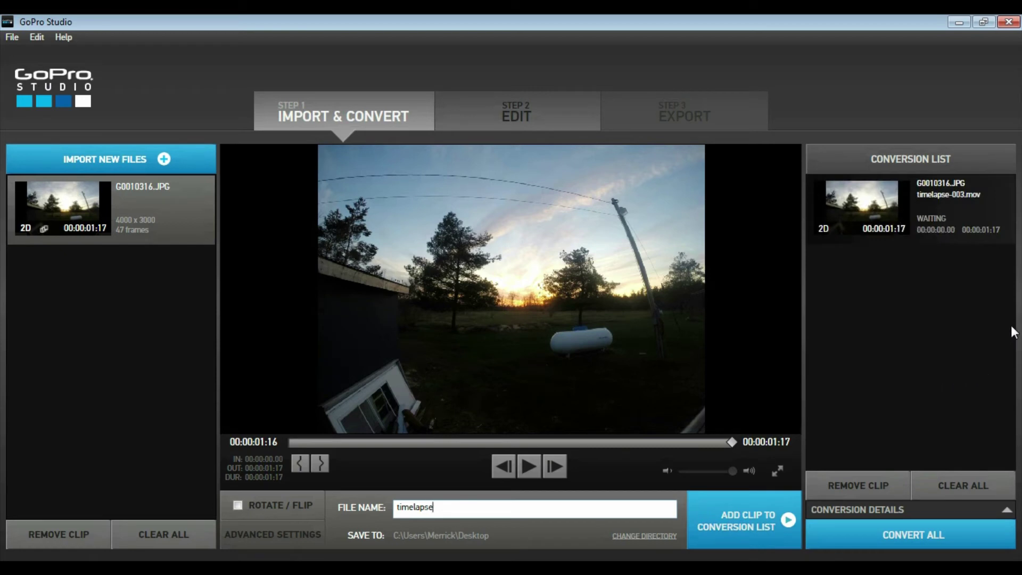
pyautogui.click(886, 546)
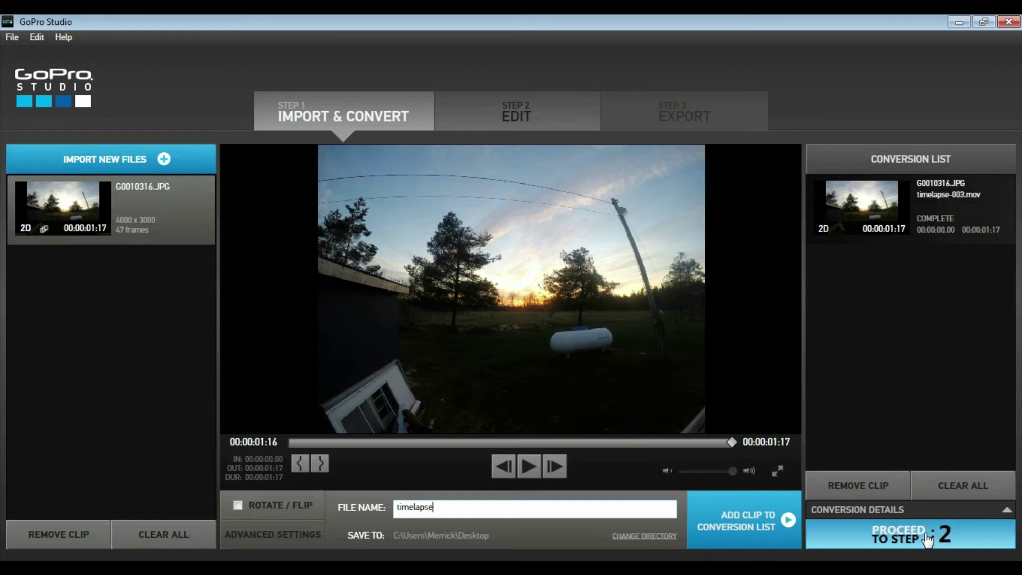
# Once timelapse-003.mov shows COMPLETE, proceed to the Edit step
pyautogui.click(927, 537)
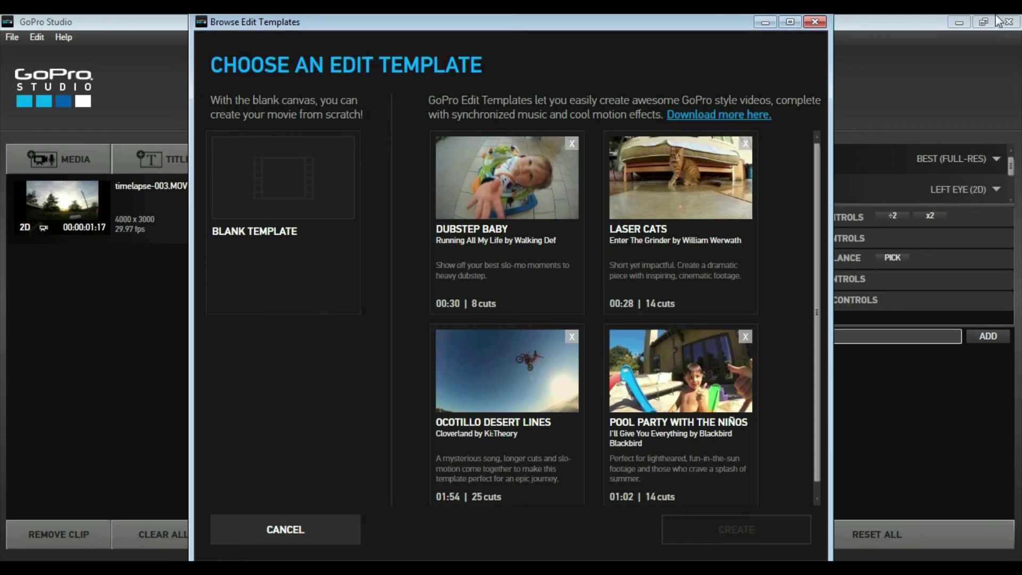
# Skip the edit templates, dismiss the Cannot Export warning, and load timelapse-003.MOV for preview
pyautogui.click(793, 22)
pyautogui.click(1010, 21)
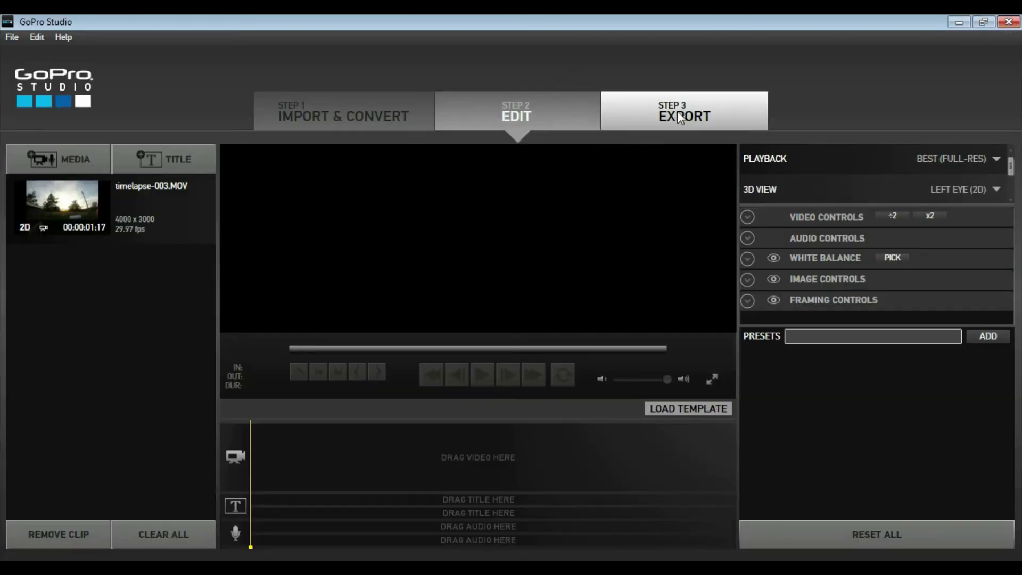
pyautogui.click(677, 111)
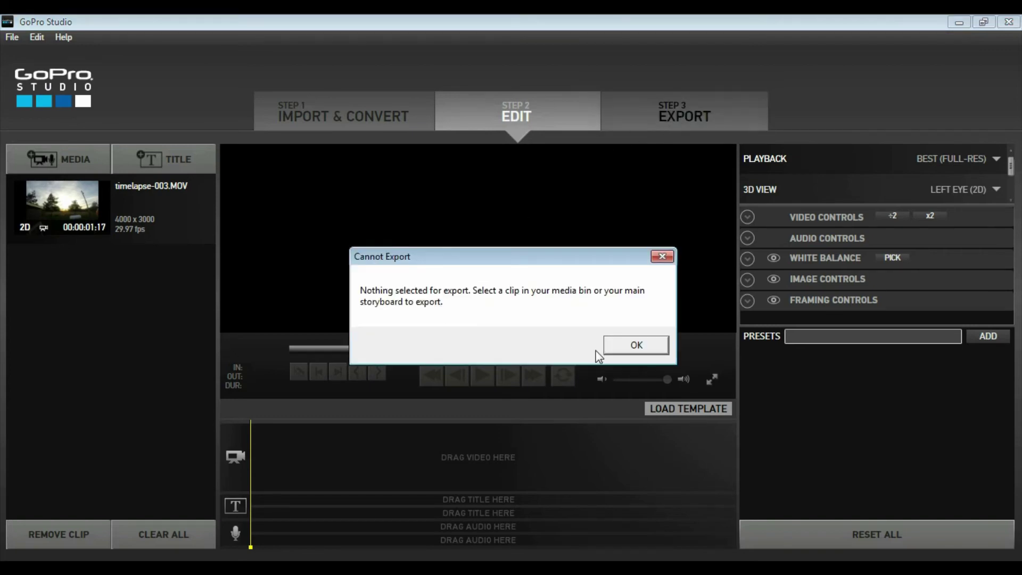
pyautogui.click(622, 349)
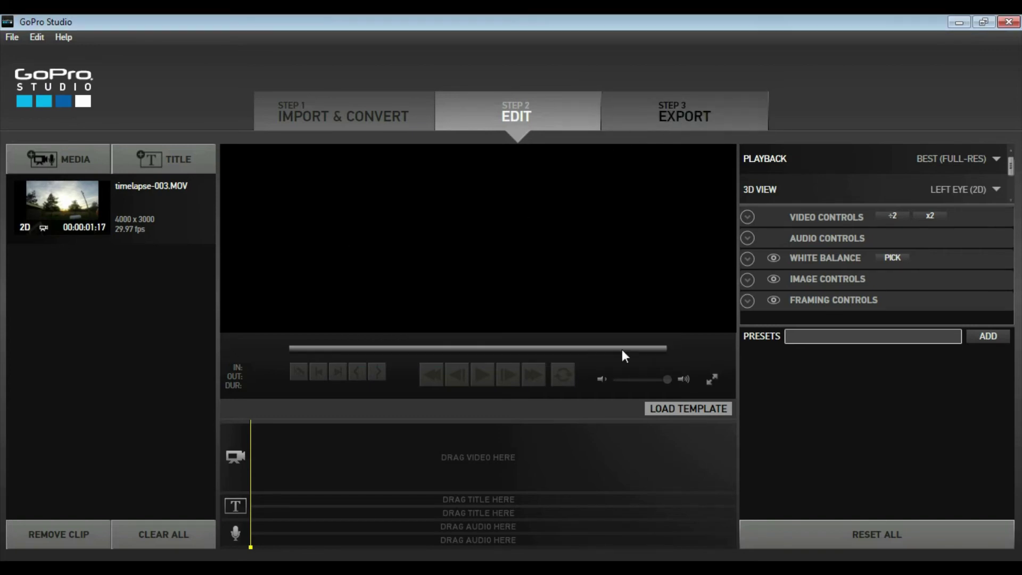
pyautogui.click(83, 203)
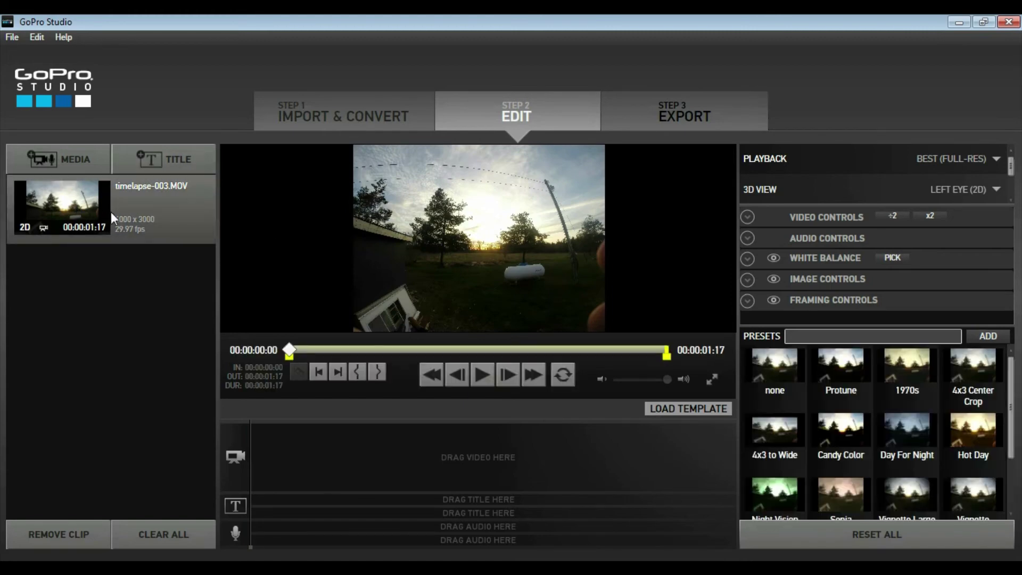
# Open the Export options with the HD 1080p preset: H.264 MP4, 29.97 fps, 22 Mbps
pyautogui.click(664, 112)
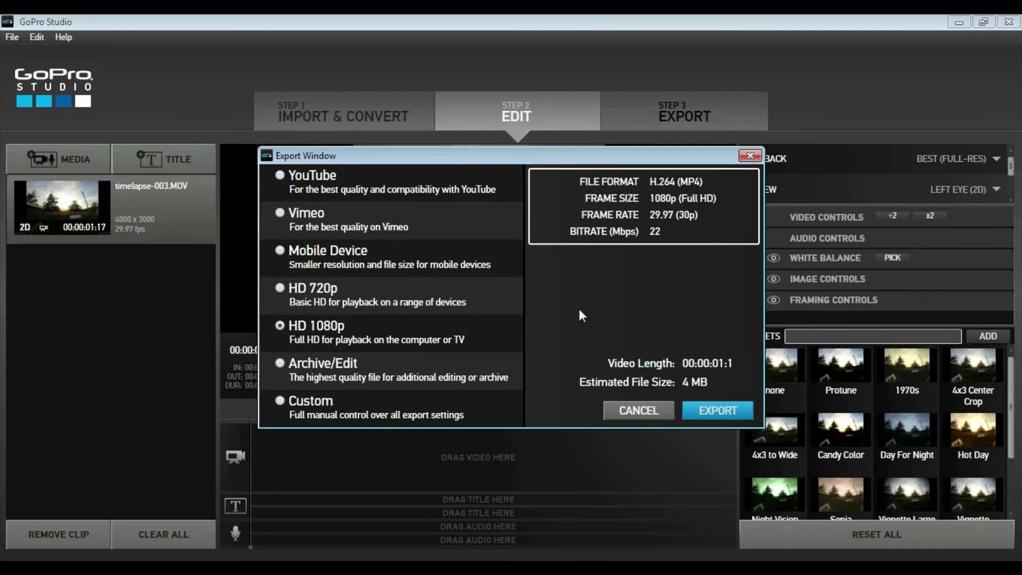
# Export the HD 1080p clip as timelapse4.mp4 into the timelapse folder
pyautogui.click(721, 415)
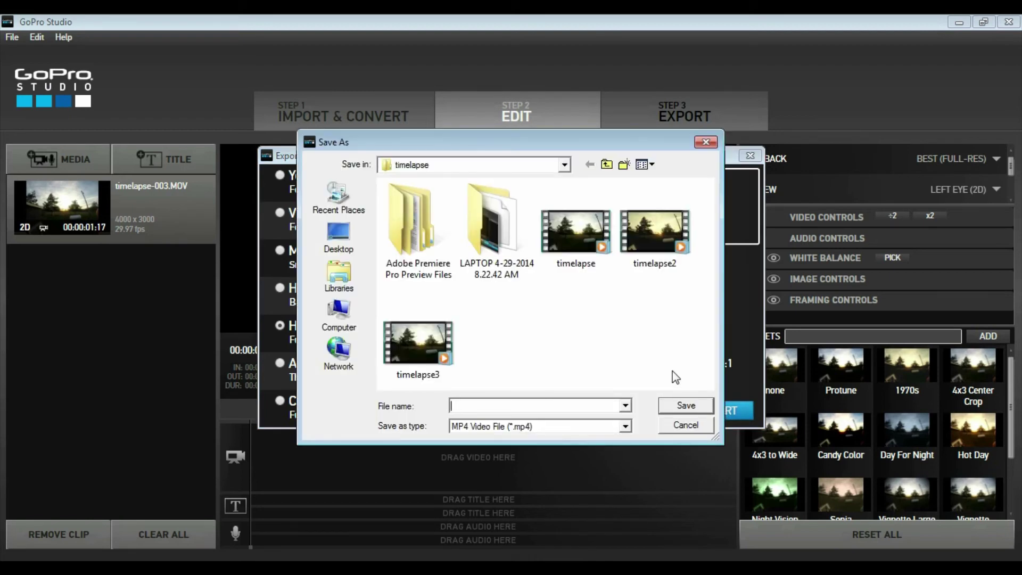
pyautogui.write('timeplase')
pyautogui.press('BackSpace')
pyautogui.press('BackSpace')
pyautogui.press('BackSpace')
pyautogui.press('BackSpace')
pyautogui.press('BackSpace')
pyautogui.write('lapse5')
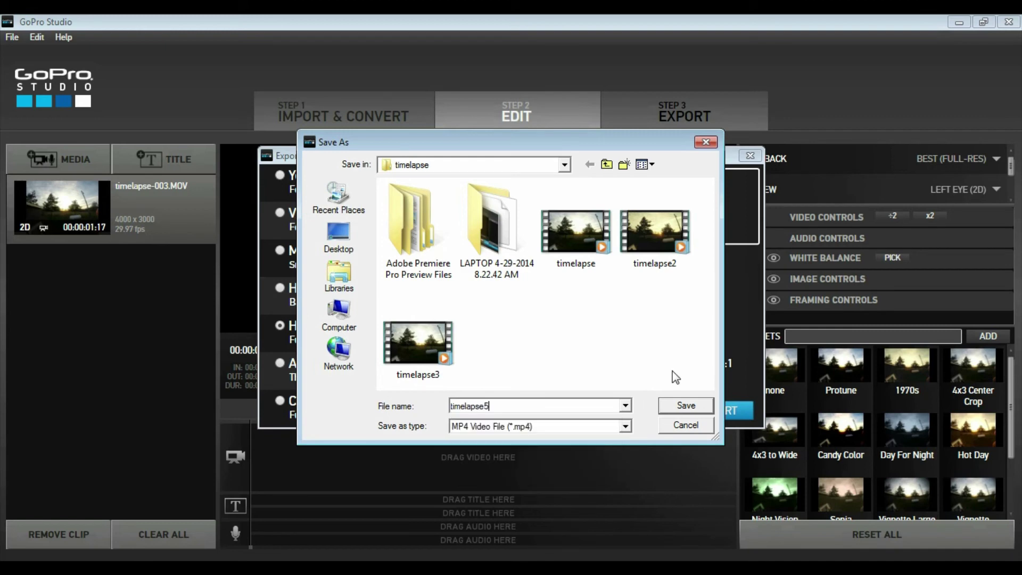
pyautogui.press('BackSpace')
pyautogui.write('4')
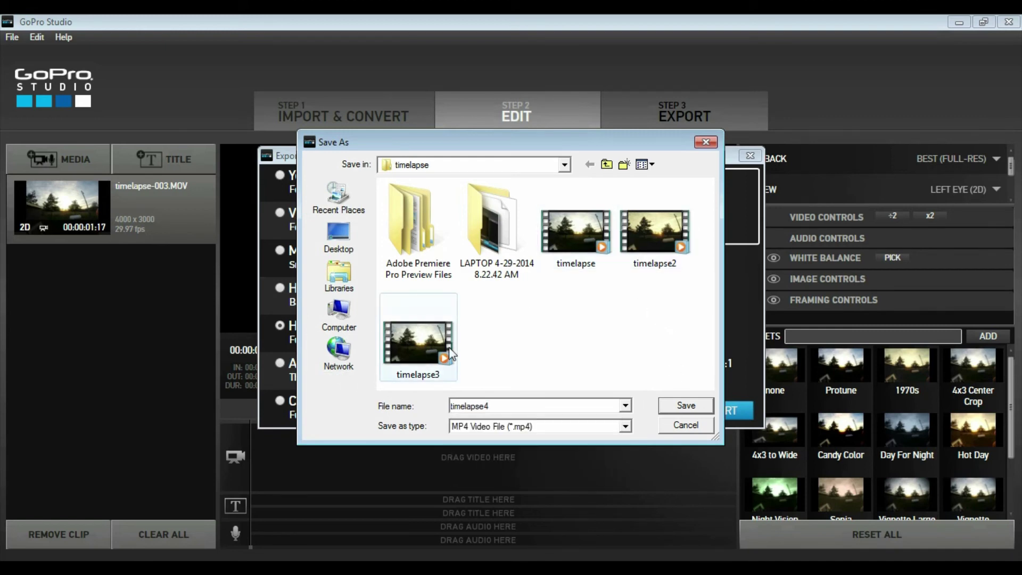
pyautogui.click(672, 405)
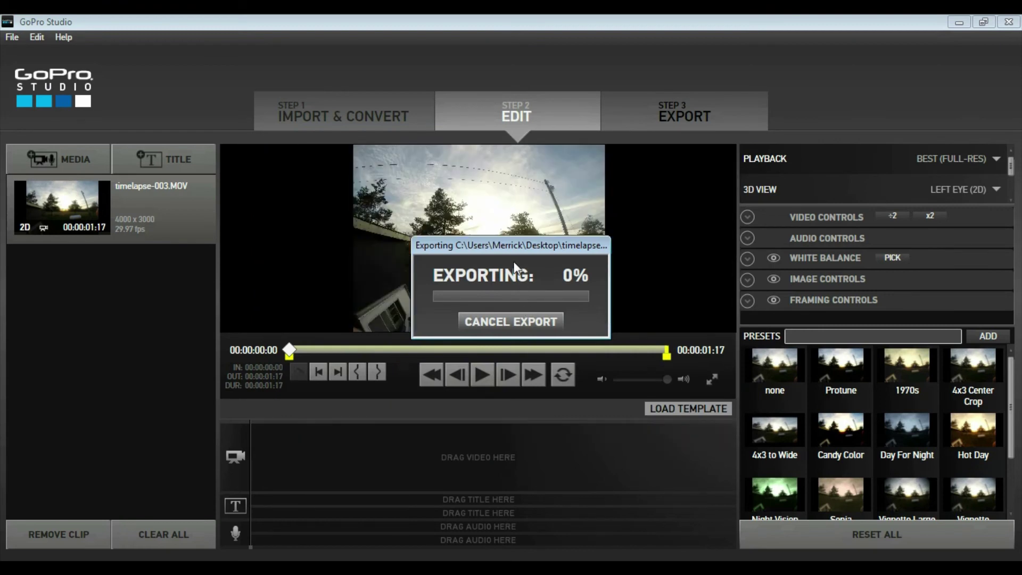